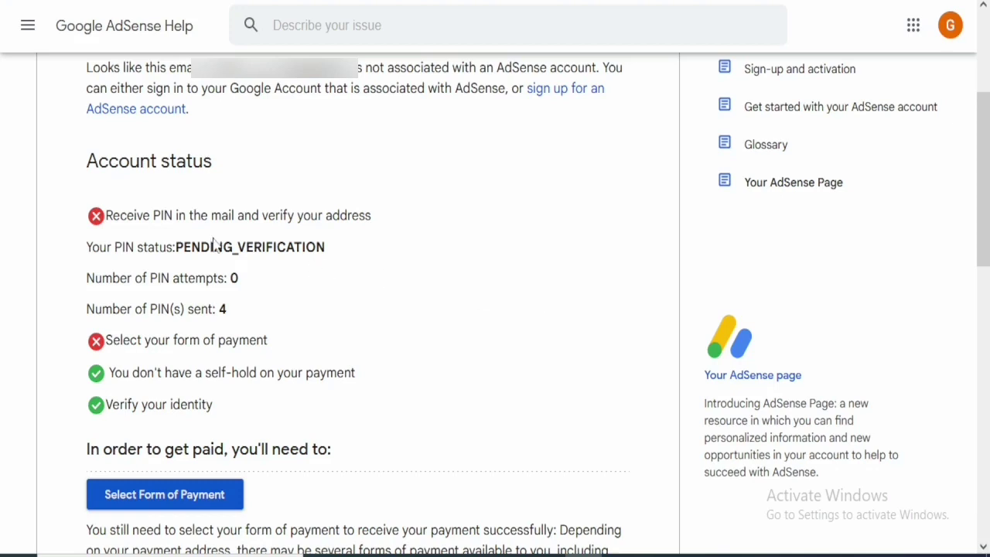
Review the Account status section, where the PIN is pending verification with 4 PINs sent.
scroll(338, 188, up, 1)
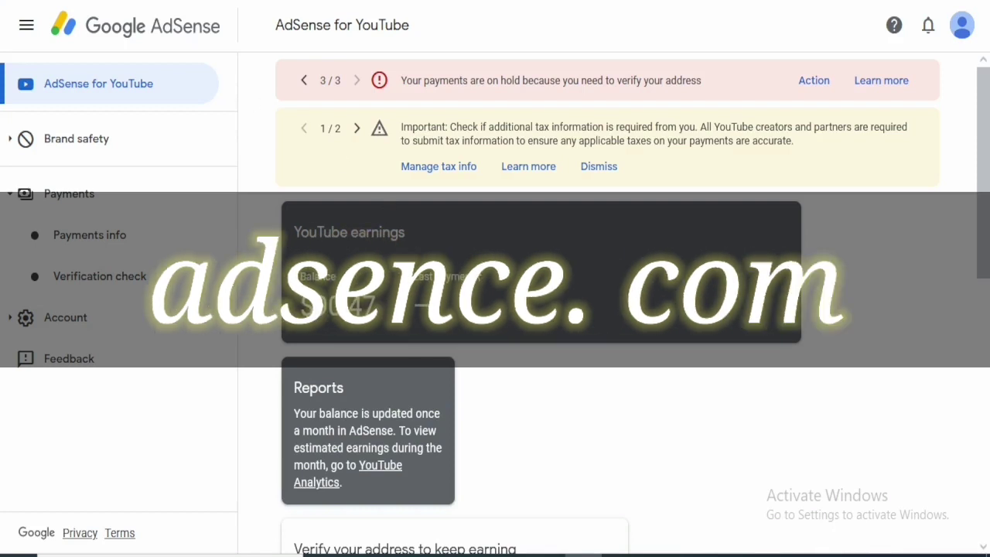
Open the Verify address check page, then its Address verification (PIN) overview help article.
scroll(479, 298, down, 2)
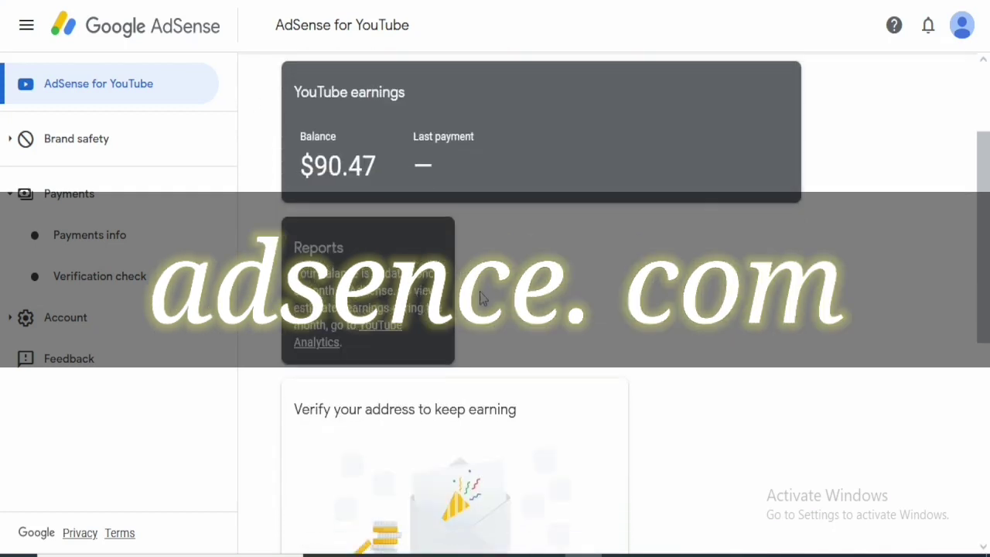
scroll(484, 323, down, 3)
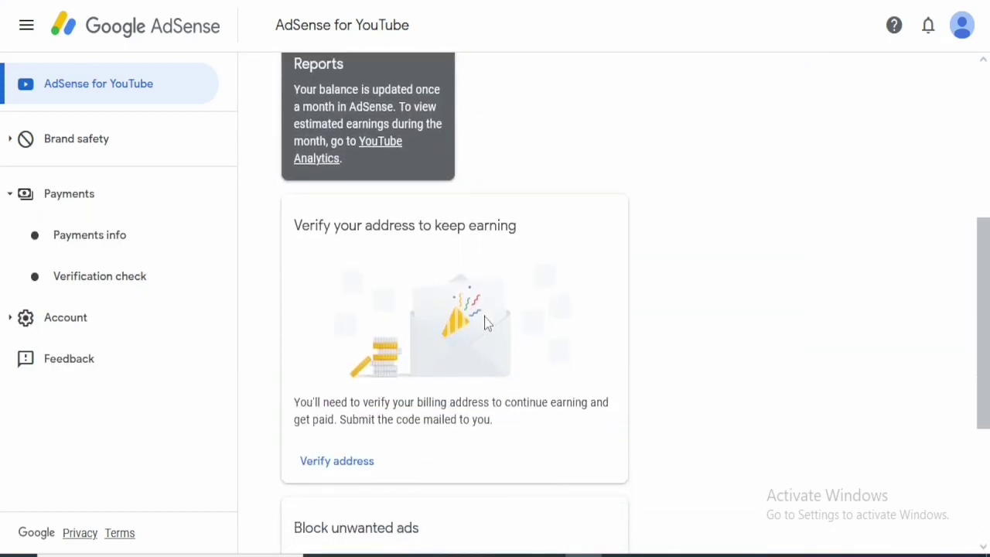
scroll(484, 323, down, 2)
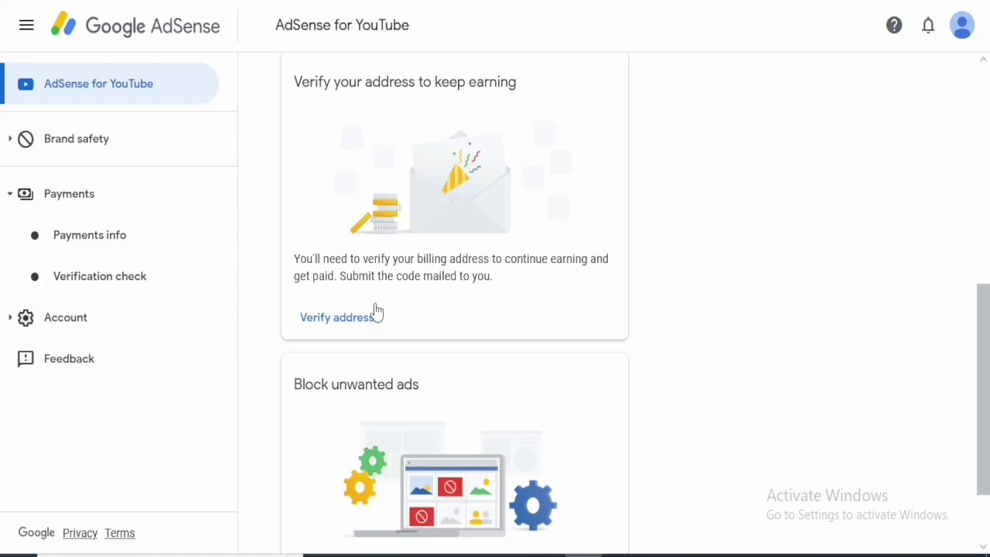
click(338, 318)
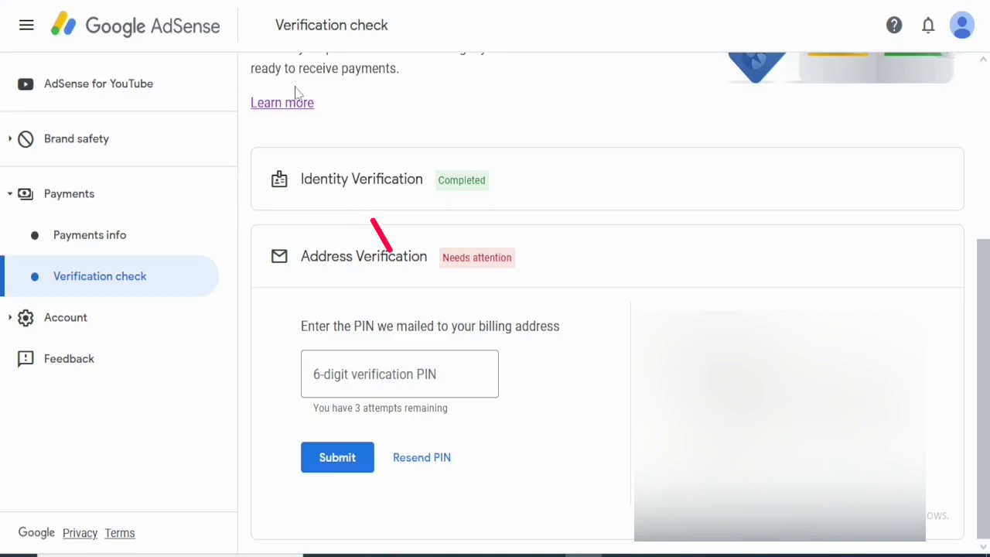
click(280, 106)
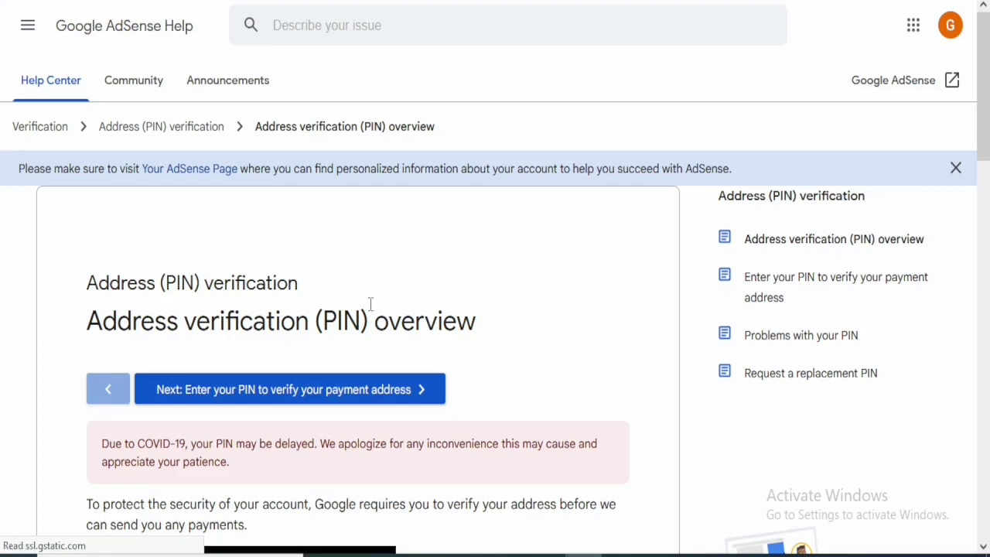
scroll(335, 285, down, 2)
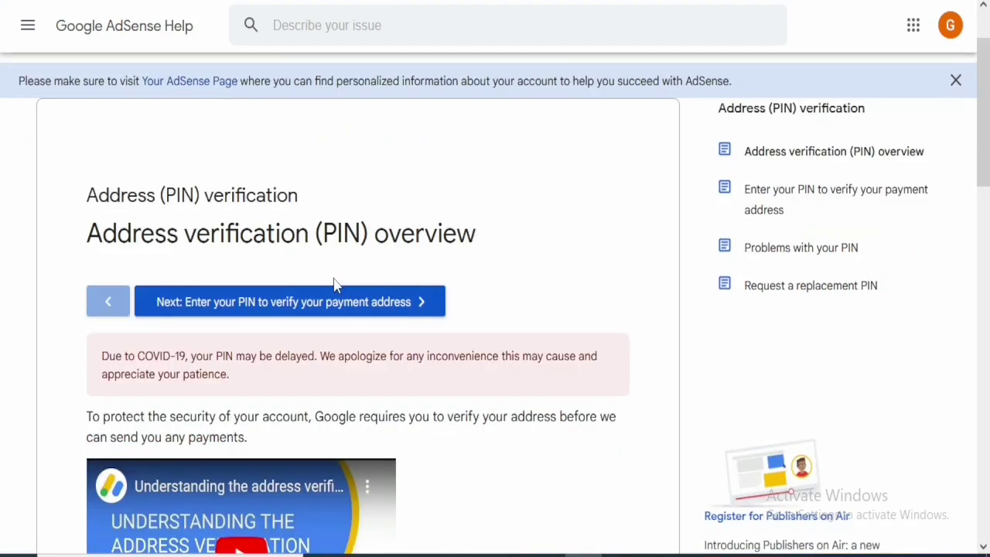
scroll(488, 261, down, 6)
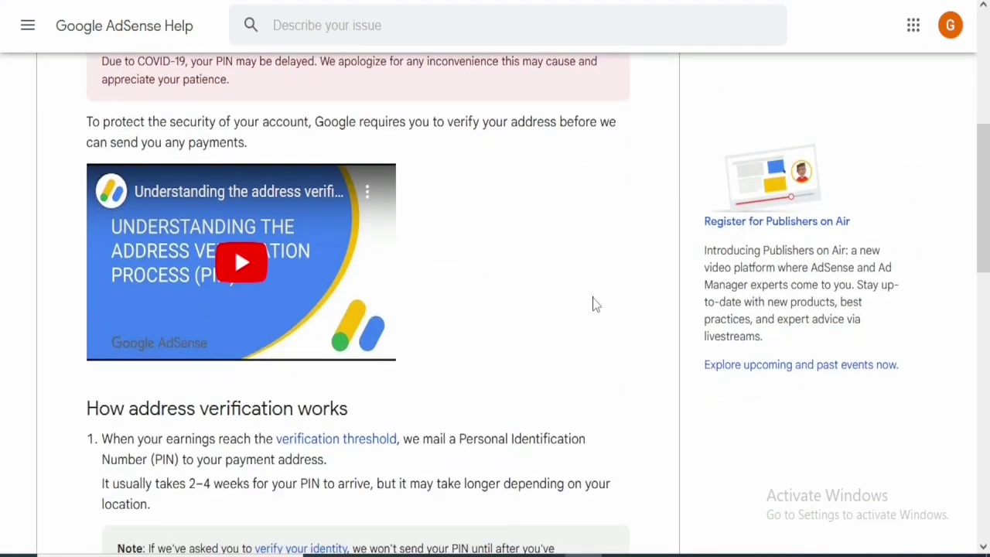
scroll(592, 302, down, 1)
scroll(593, 302, down, 12)
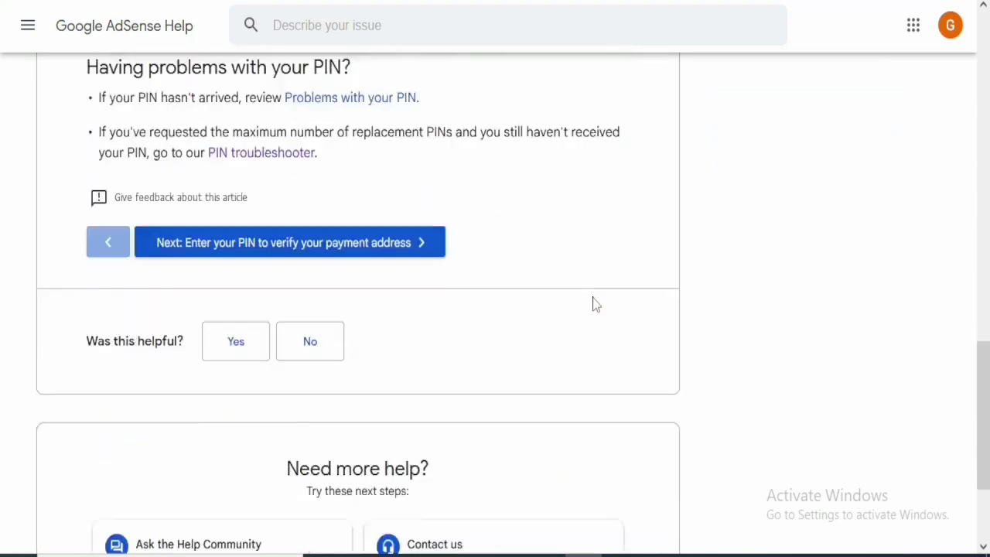
scroll(592, 303, up, 4)
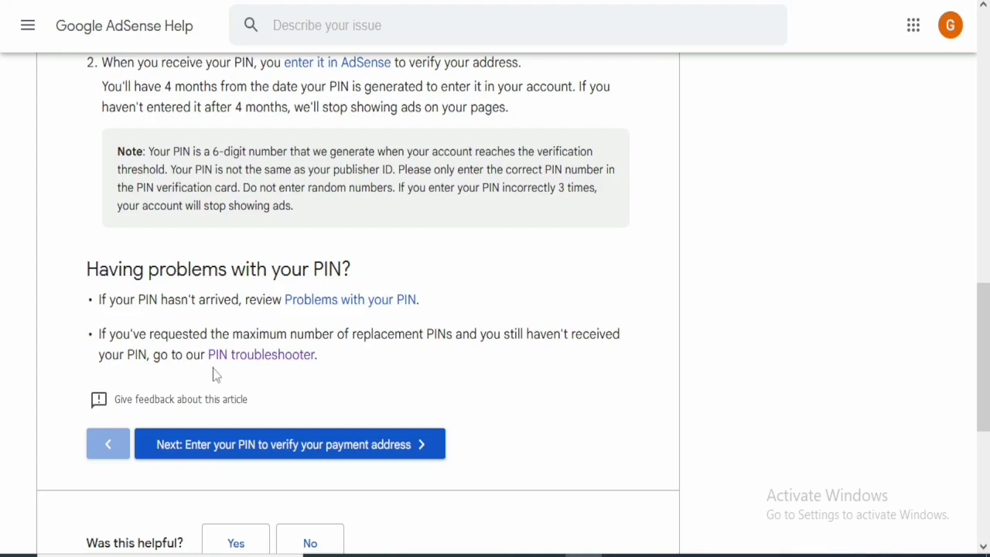
Start the PIN troubleshooter and confirm that the shown email is the AdSense address.
click(255, 363)
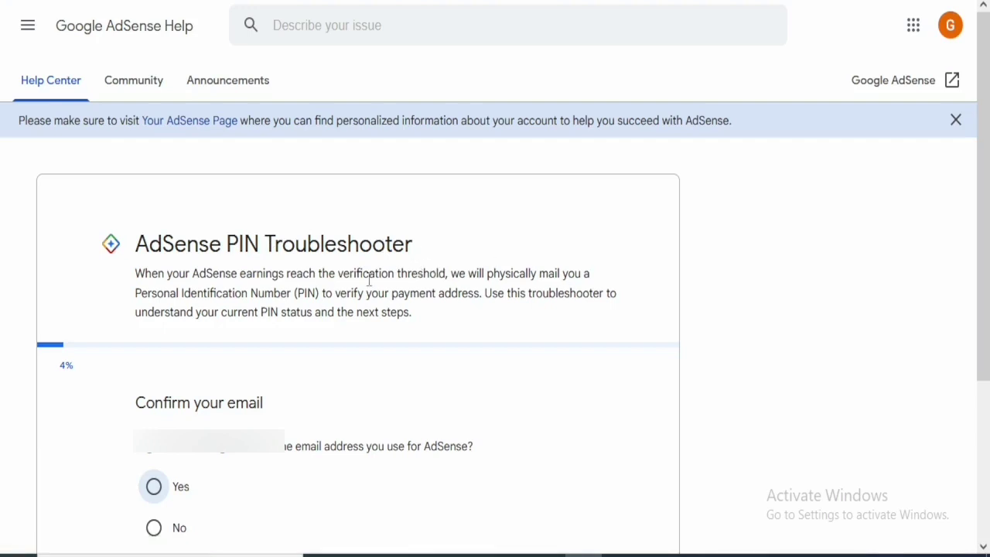
scroll(368, 295, down, 2)
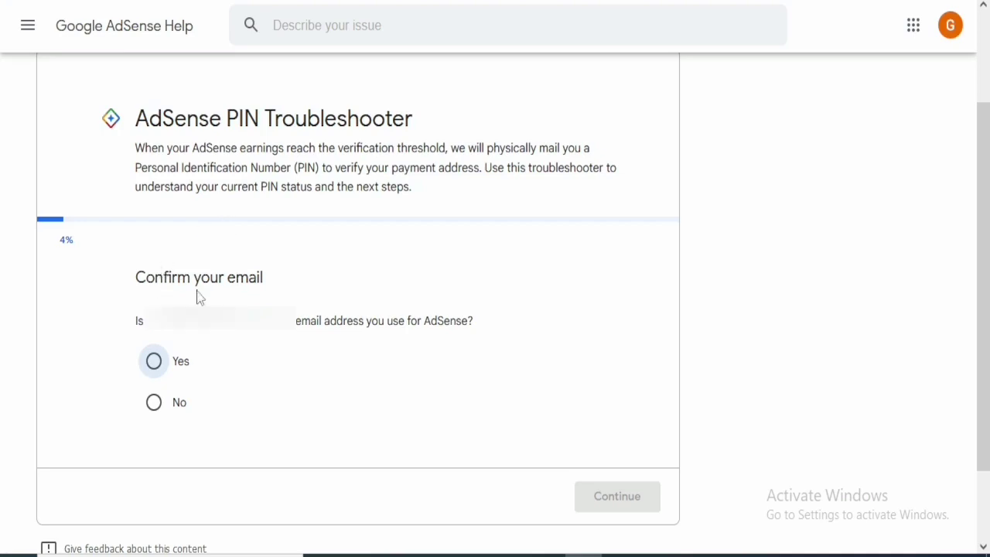
click(157, 372)
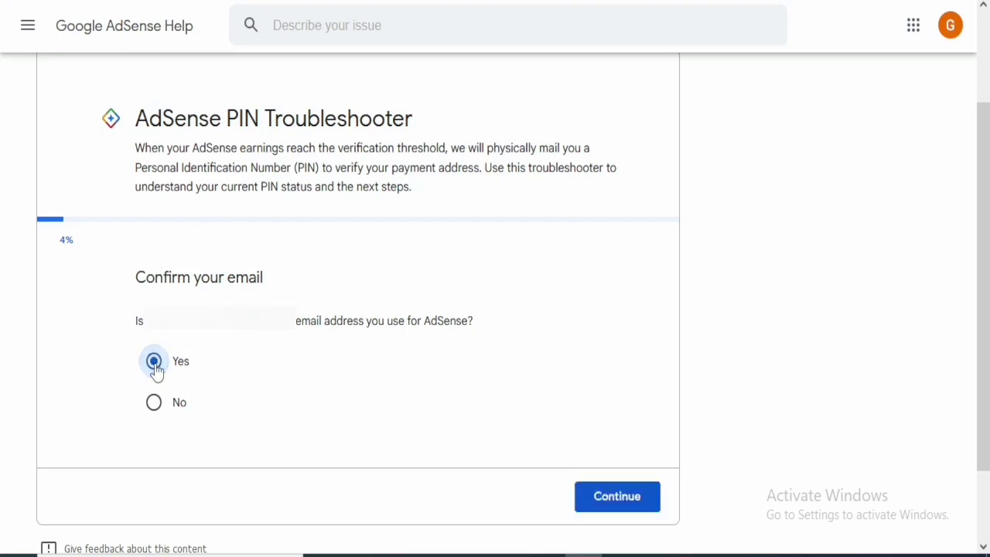
click(599, 510)
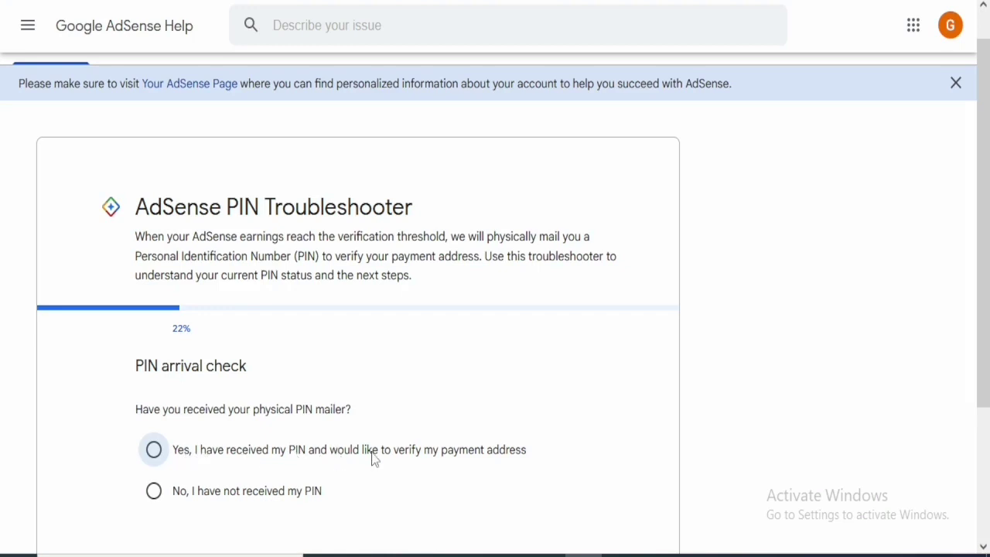
Answer that the PIN has not been received, reaching the advice to contact the specialist team.
scroll(501, 477, down, 1)
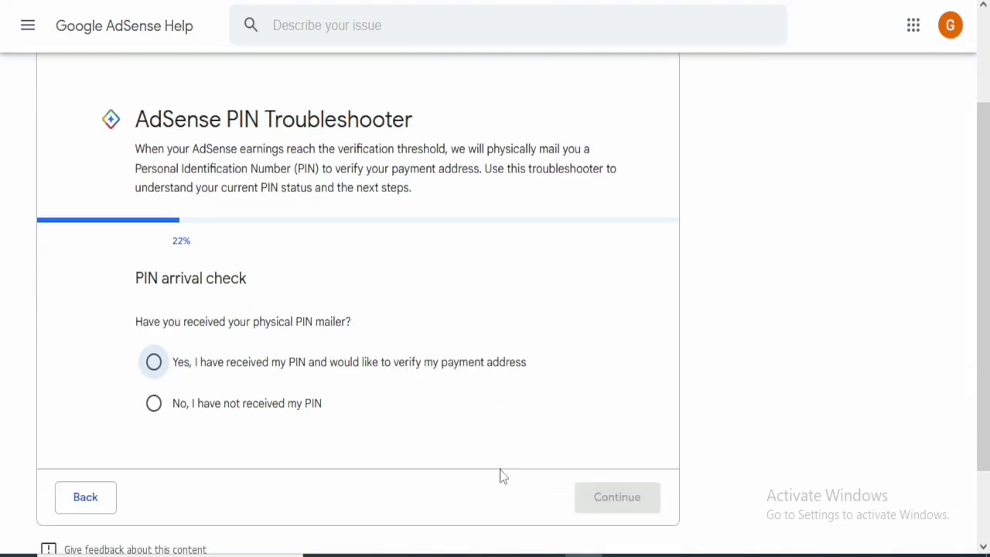
click(151, 405)
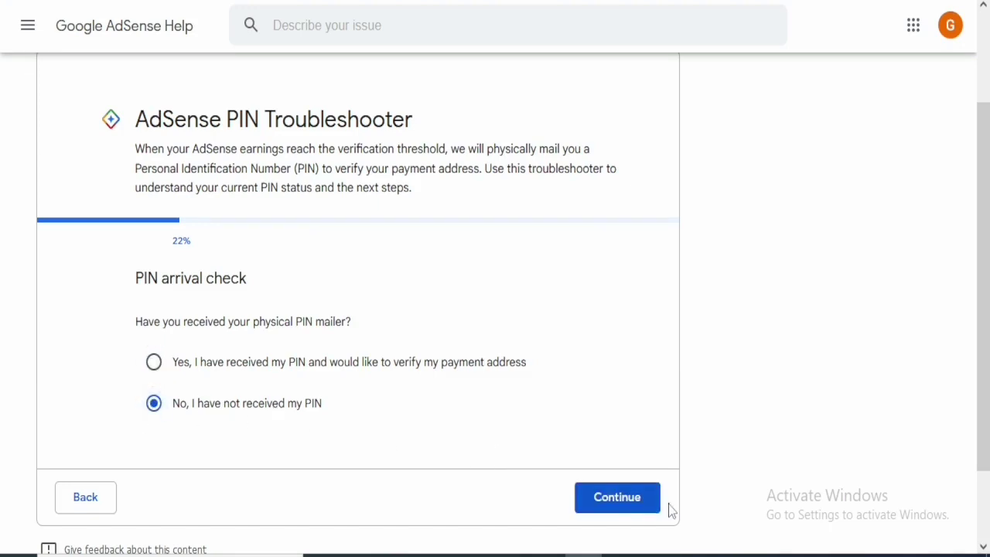
click(638, 506)
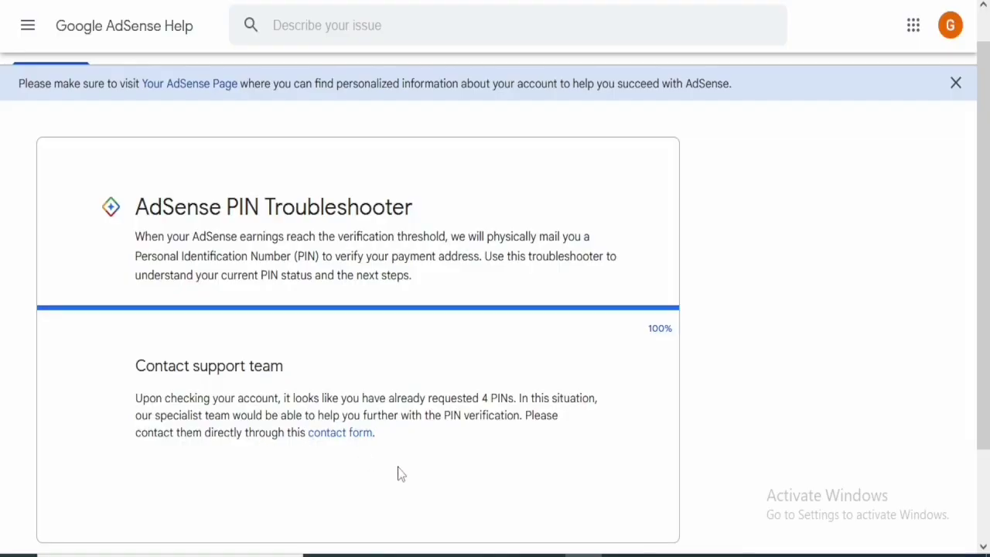
scroll(400, 473, up, 2)
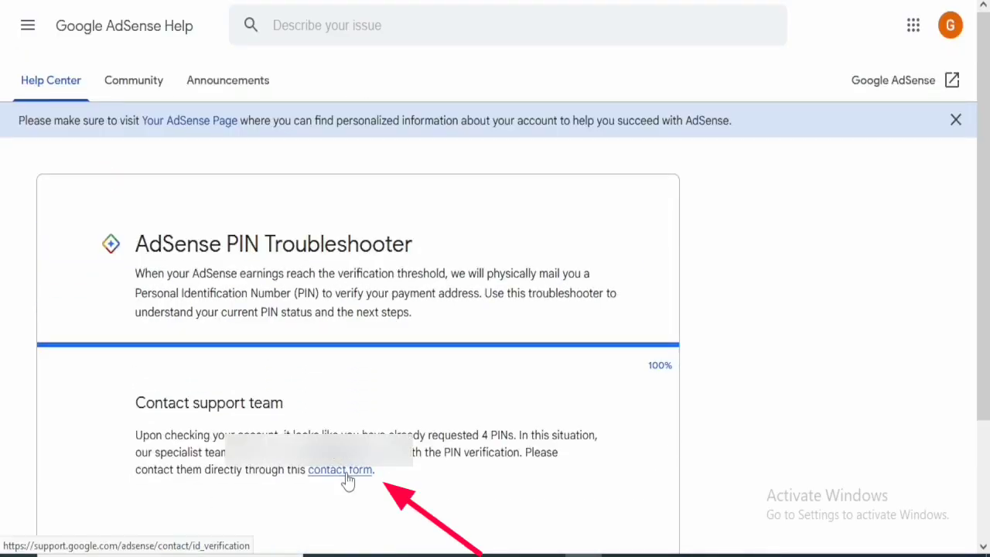
Open the PIN support contact form, click into the Name field and scroll through it.
click(346, 476)
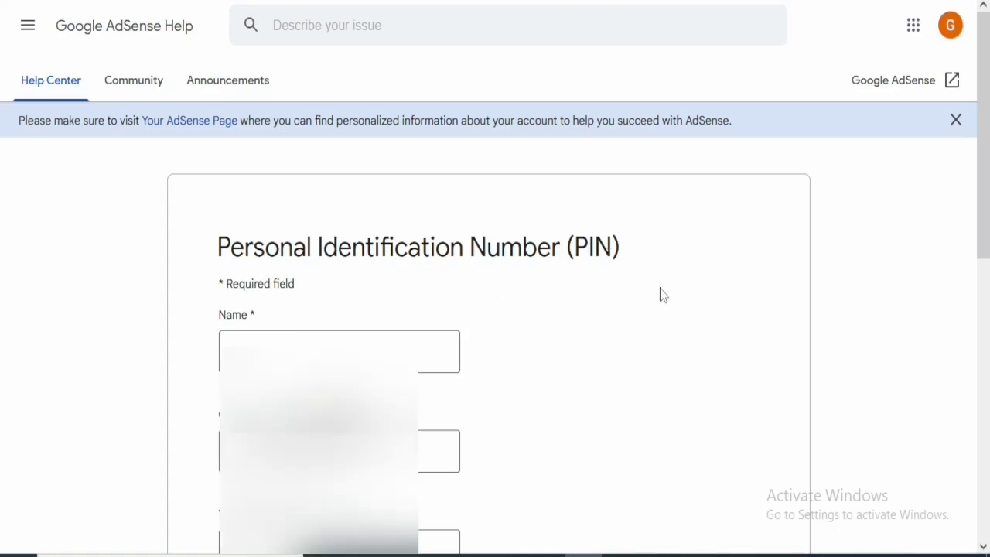
scroll(661, 294, down, 1)
click(286, 256)
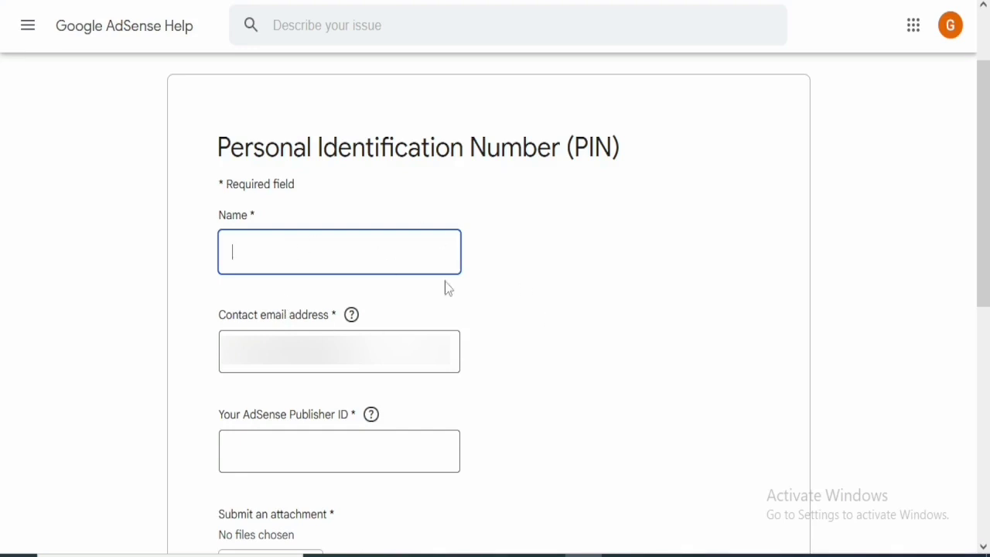
scroll(519, 336, down, 2)
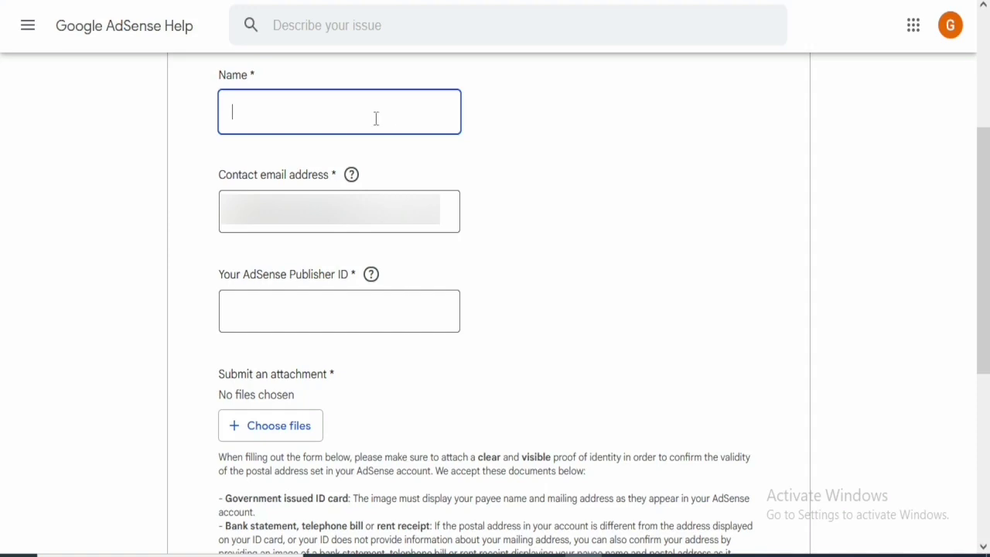
scroll(493, 280, down, 1)
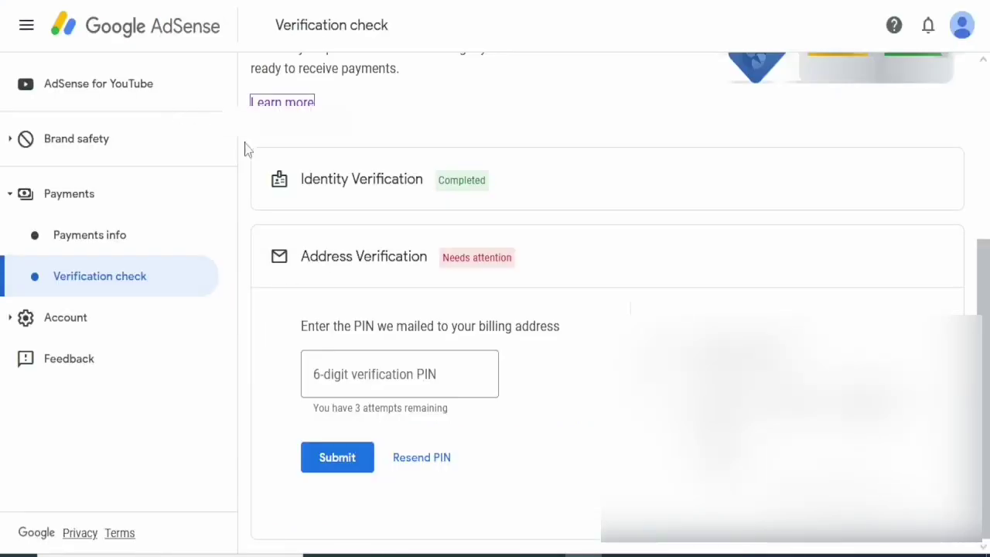
Go to Account > Settings > Account information and copy the Publisher ID.
scroll(371, 150, up, 2)
scroll(372, 150, up, 2)
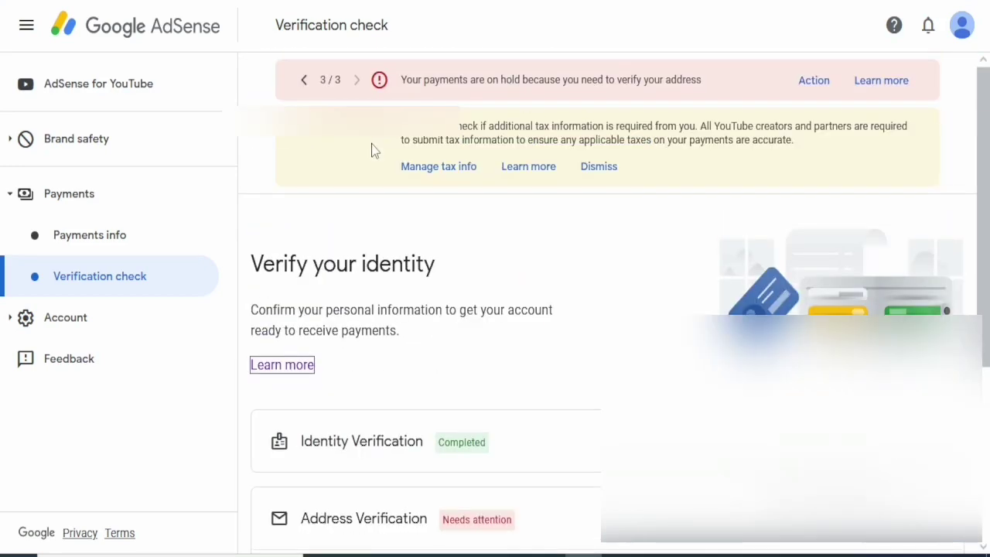
click(91, 318)
click(101, 333)
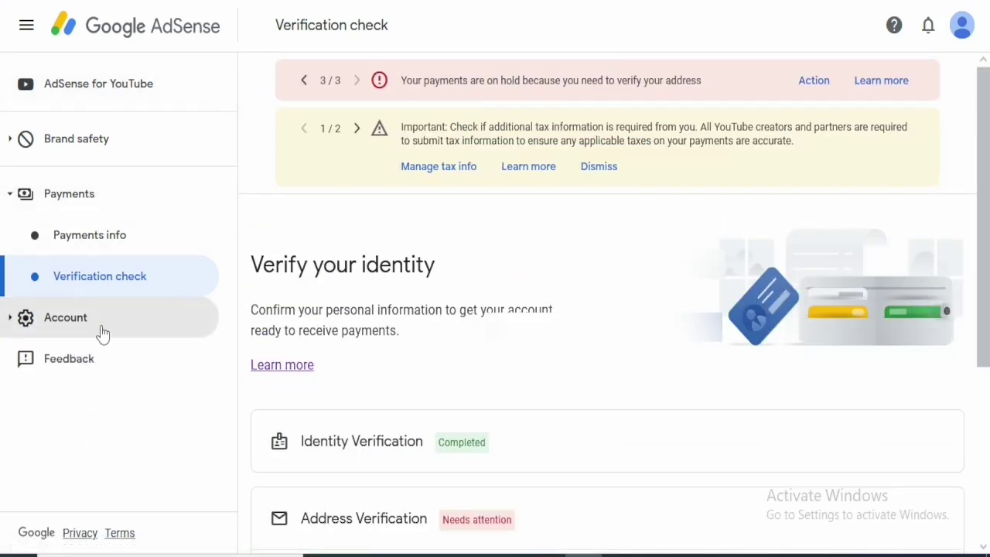
click(98, 333)
click(101, 361)
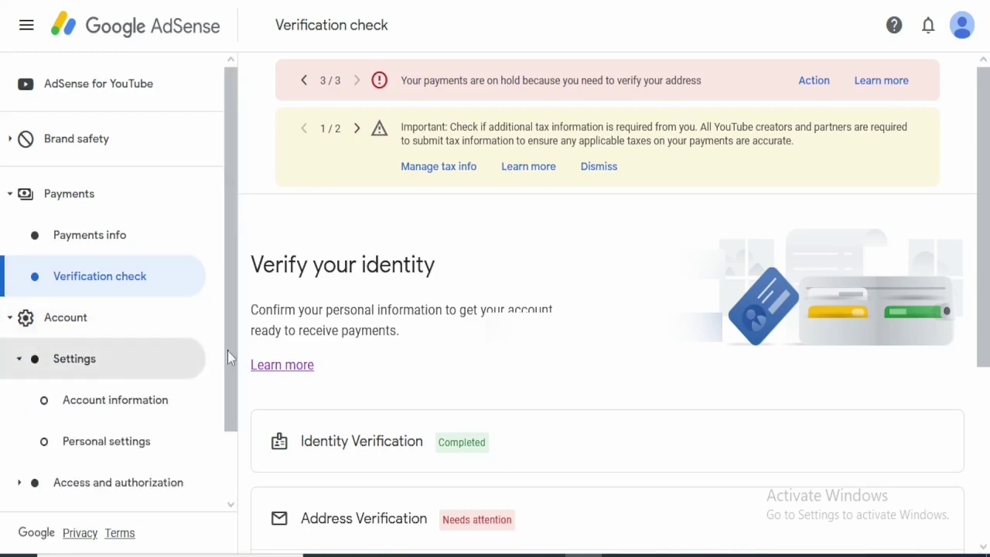
click(144, 399)
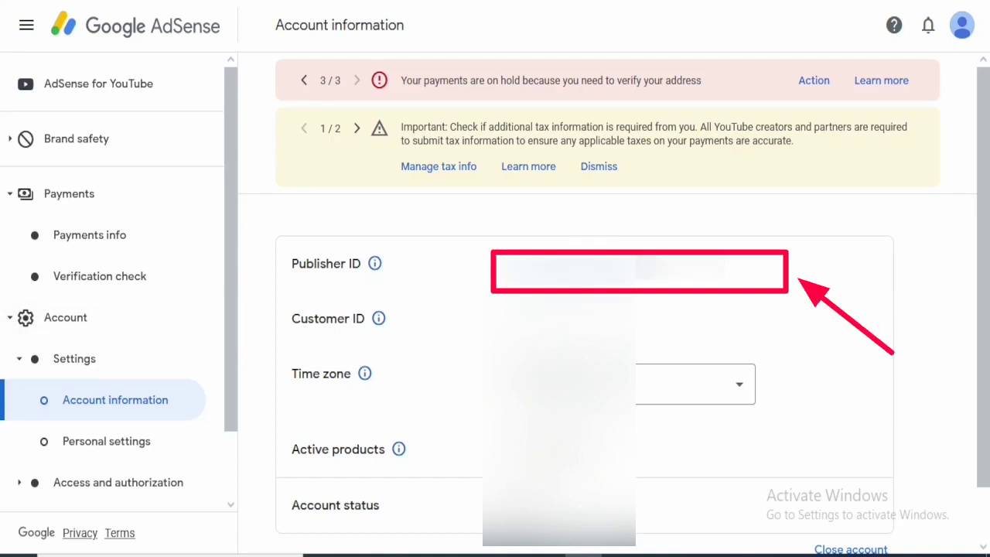
right_click(493, 257)
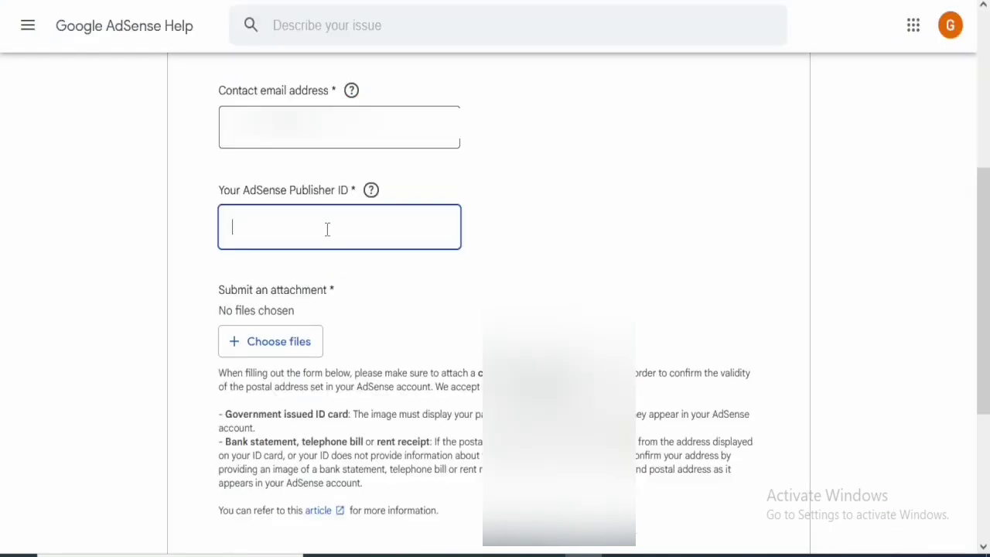
Paste the copied ID into the Publisher ID field and review the rest of the form.
key(ctrl+v)
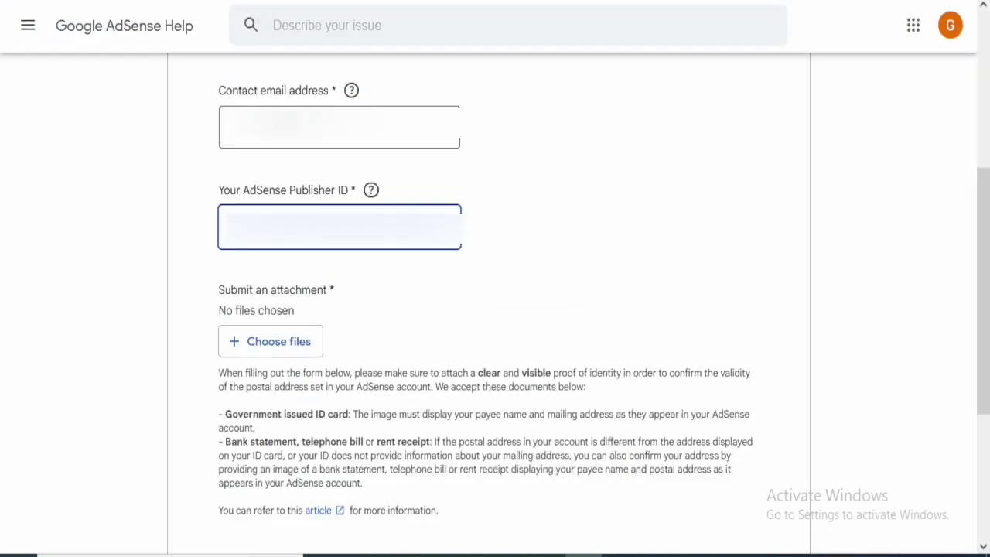
right_click(327, 229)
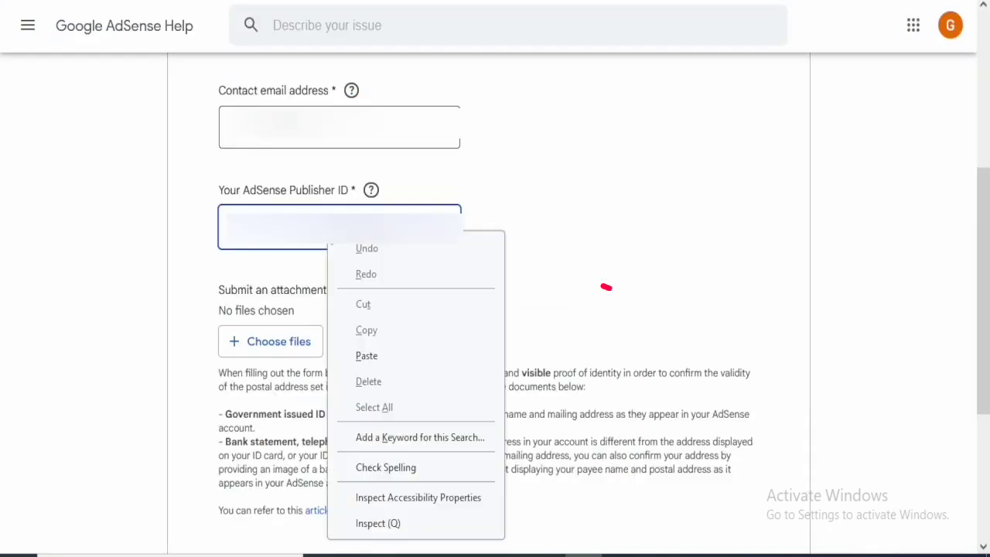
scroll(378, 248, down, 1)
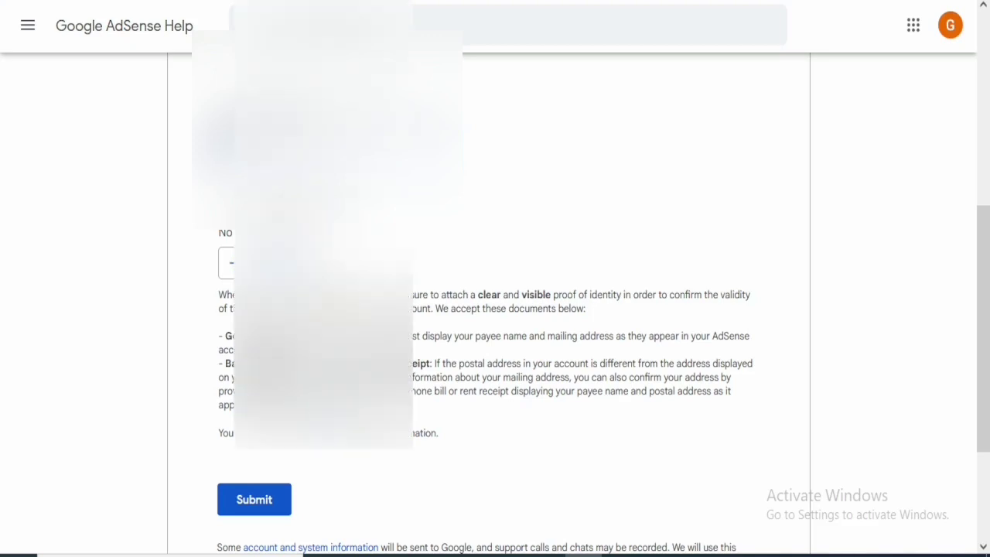
scroll(585, 252, up, 3)
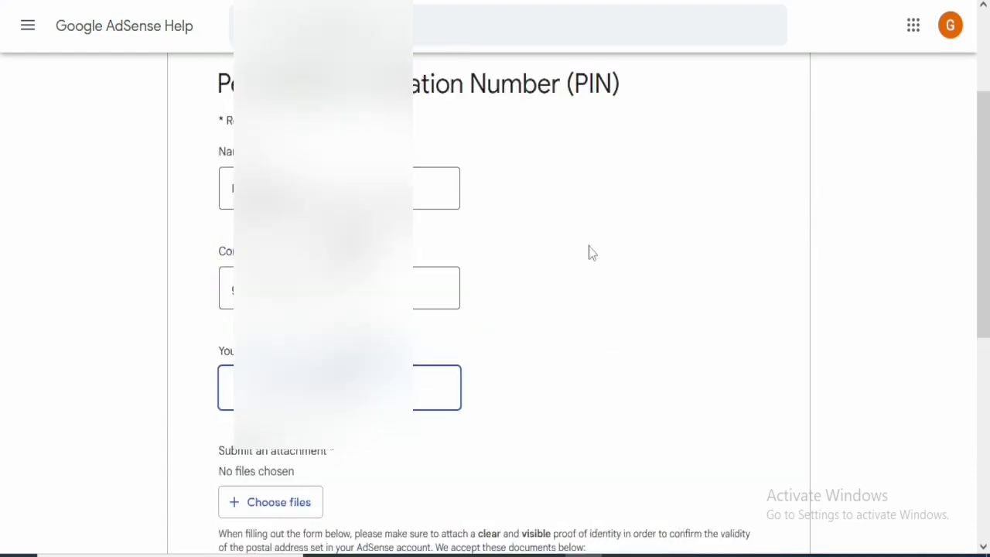
scroll(588, 252, up, 1)
scroll(592, 252, down, 2)
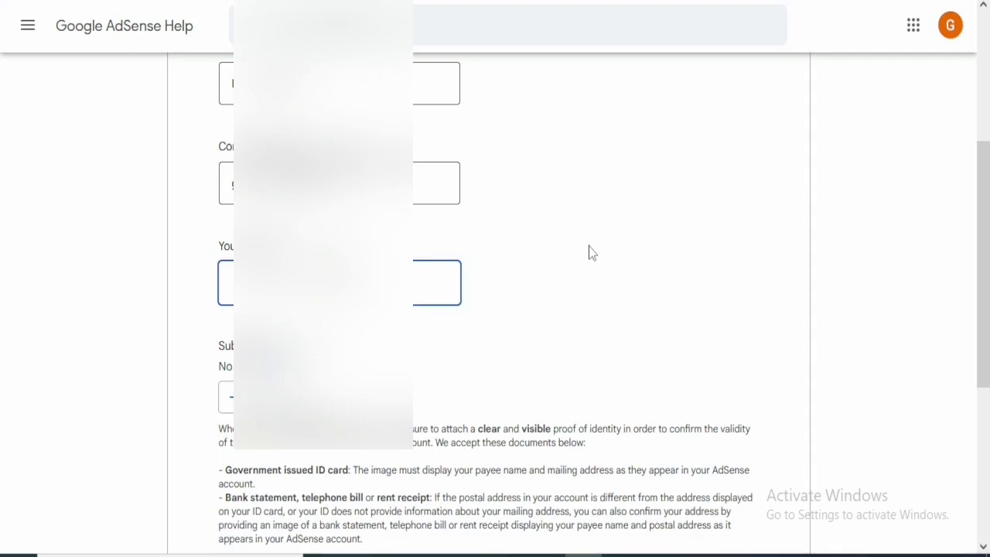
scroll(587, 252, down, 2)
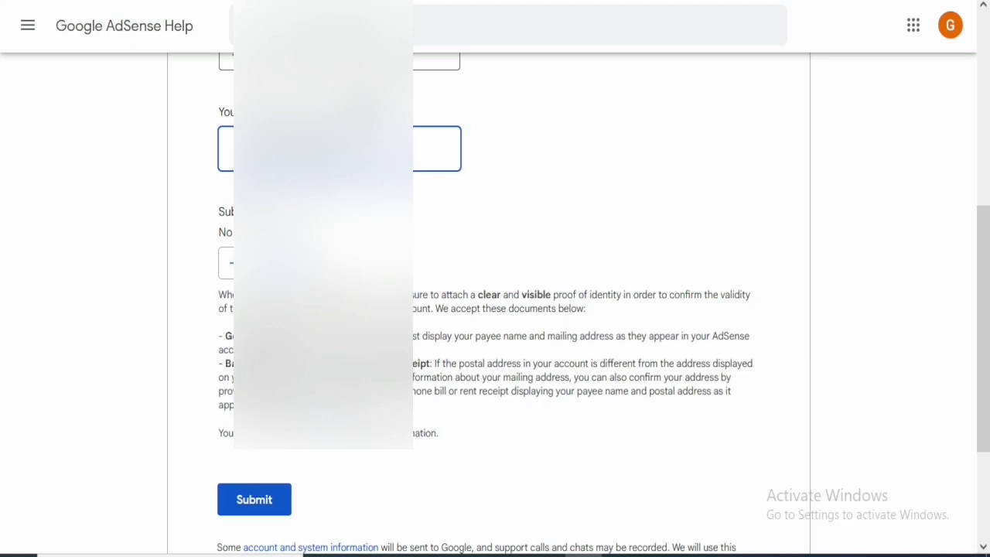
scroll(495, 302, up, 6)
scroll(495, 302, down, 3)
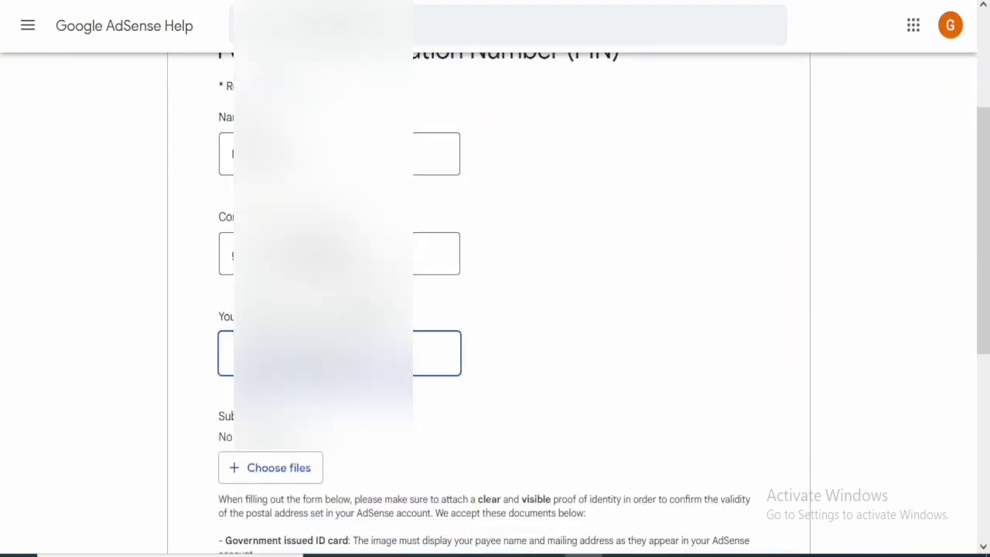
scroll(494, 301, down, 4)
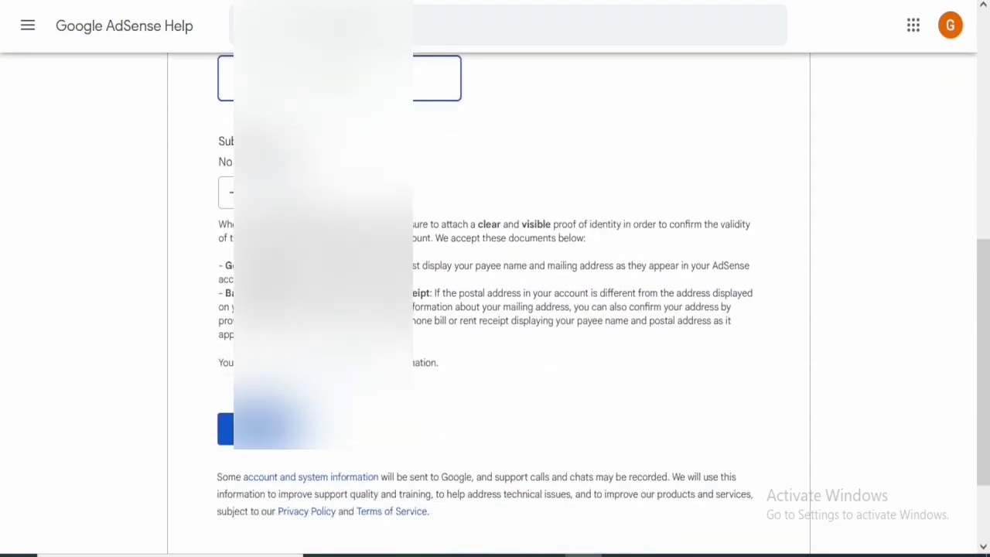
Attach the proof documents and submit the PIN request form.
key(Tab)
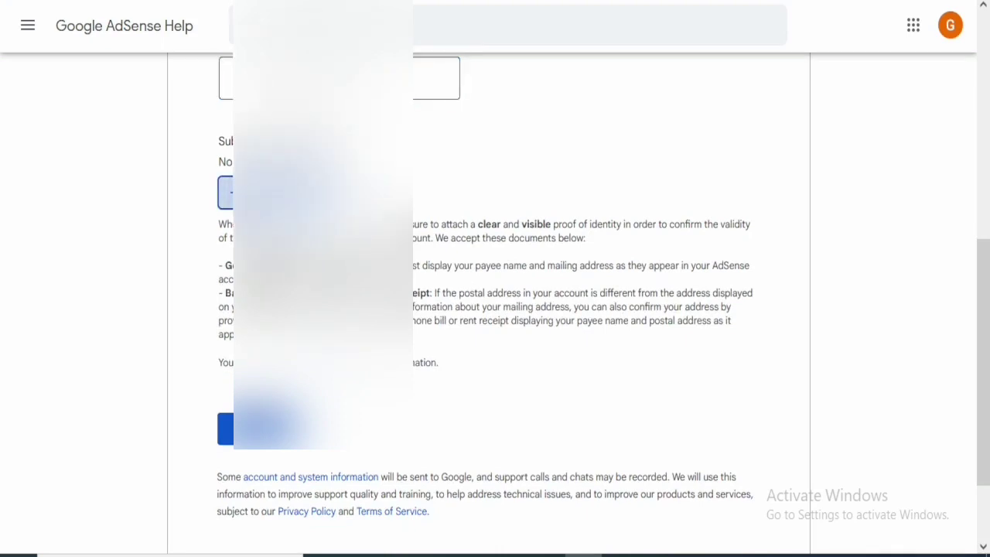
key(Return)
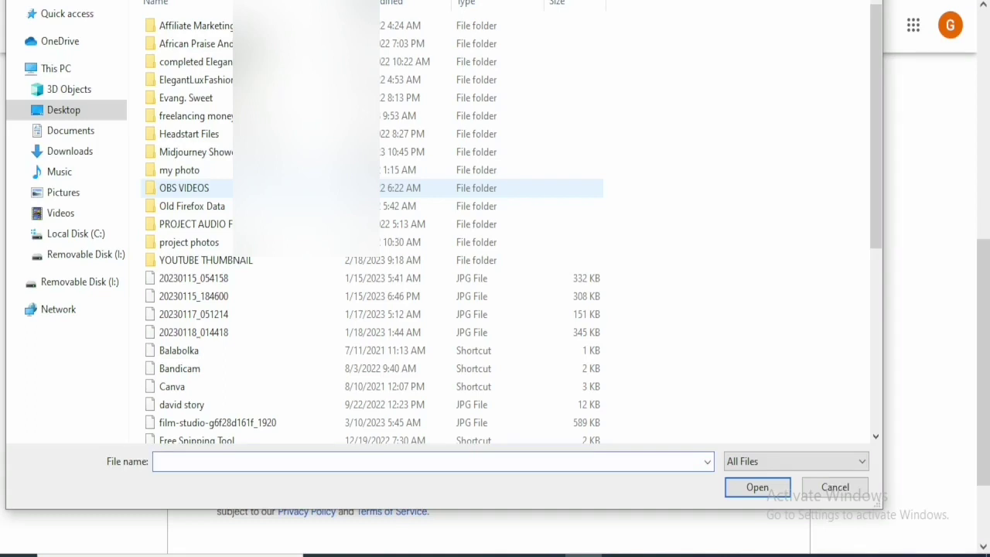
double_click(531, 194)
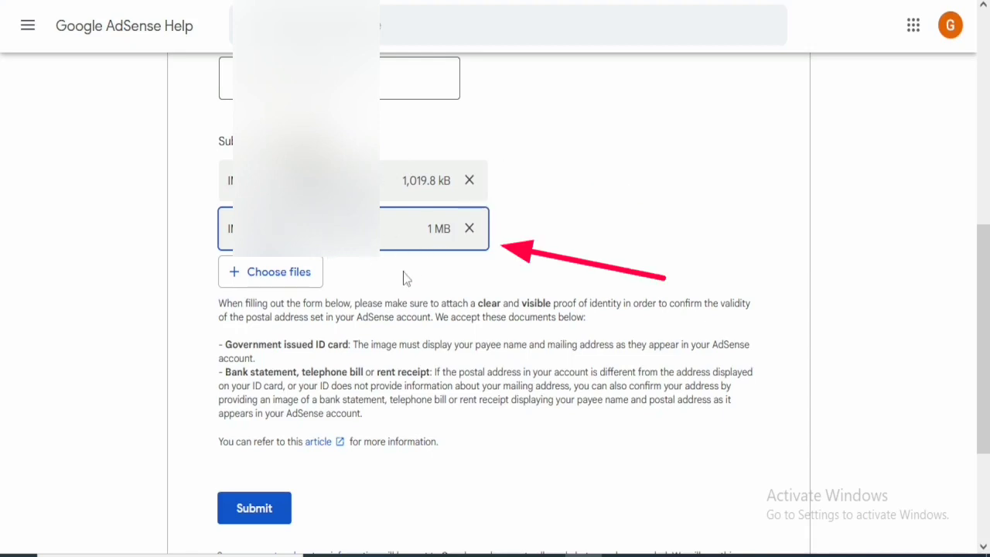
click(255, 504)
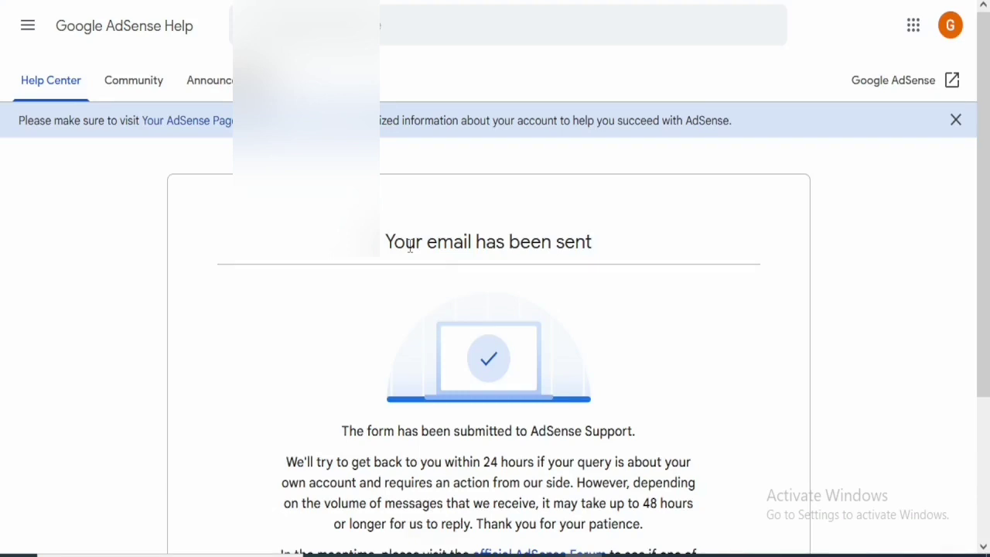